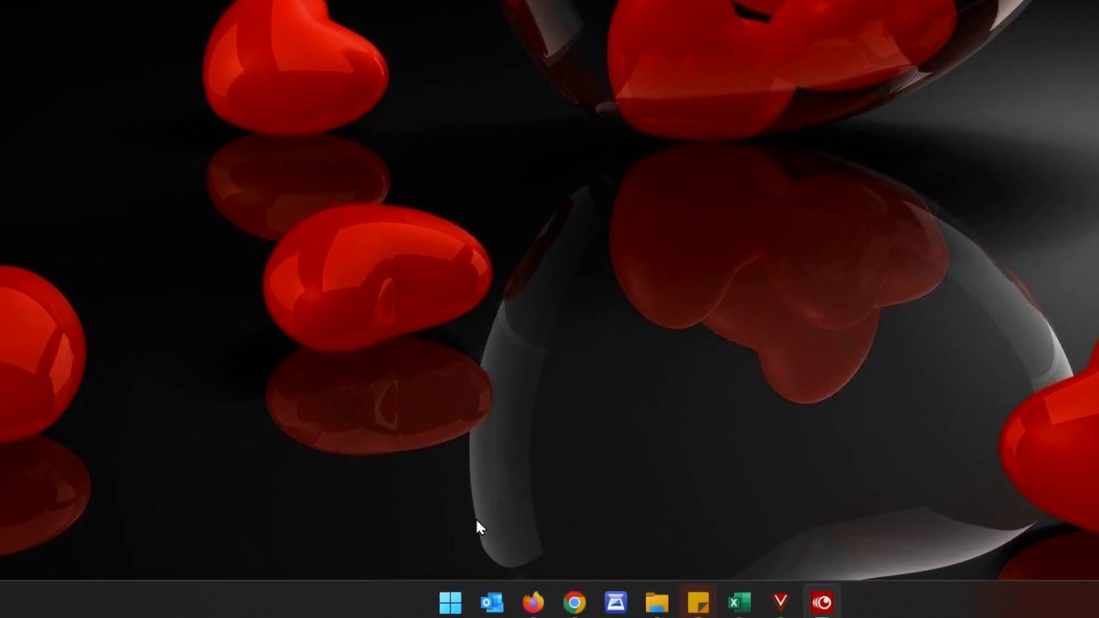
Right-click the Start button to bring up the Win+X power-user menu.
right_click(452, 607)
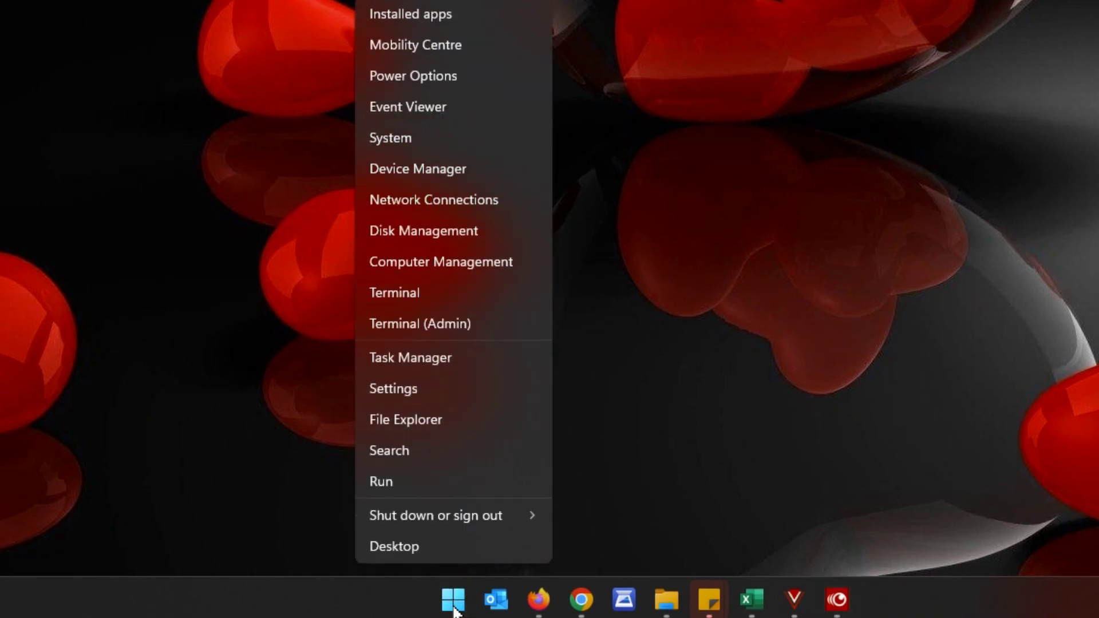
Launch Terminal from the Win+X menu and run ipconfig.
left_click(433, 288)
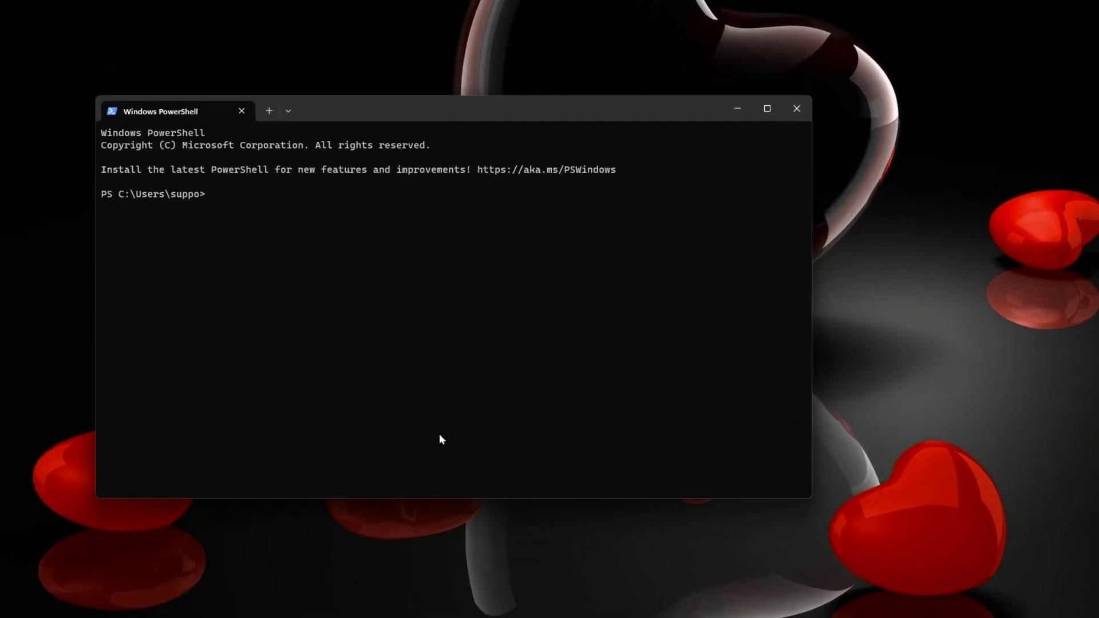
type("ipconfig")
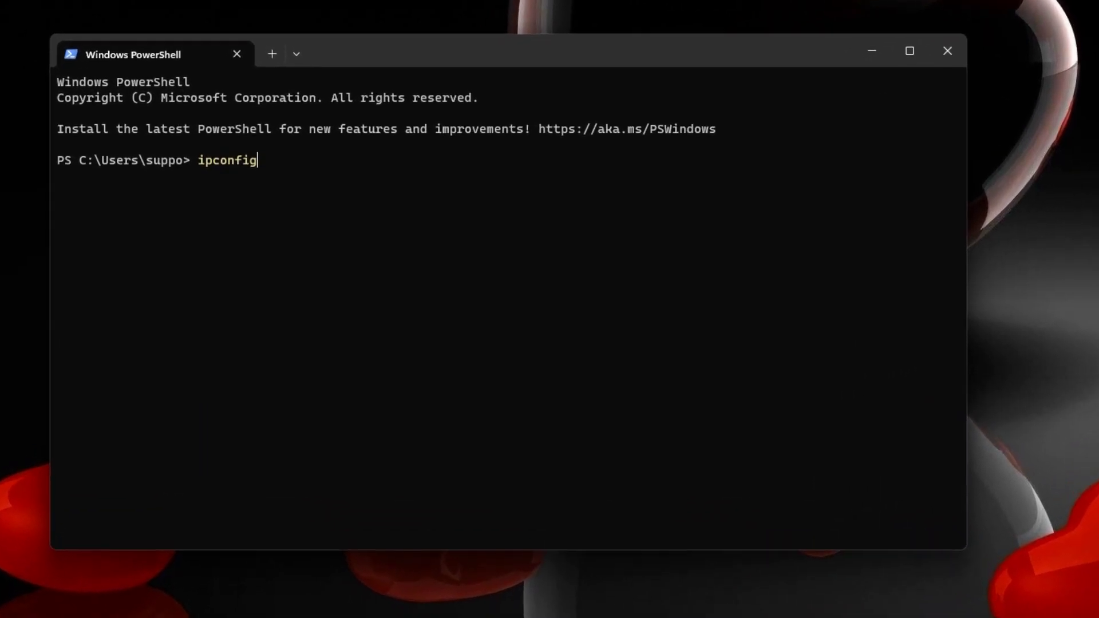
key("Return")
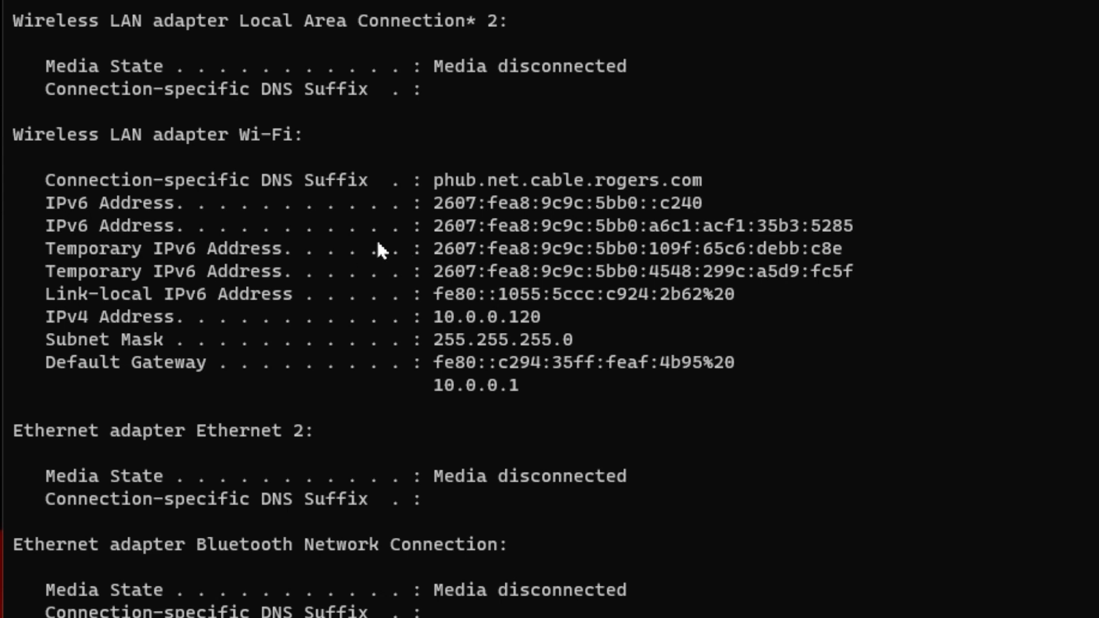
Highlight the Wi-Fi IPv4 10.0.0.120, mask 255.255.255.0 and gateway 10.0.0.1 lines.
left_click_drag(43, 314, 590, 317)
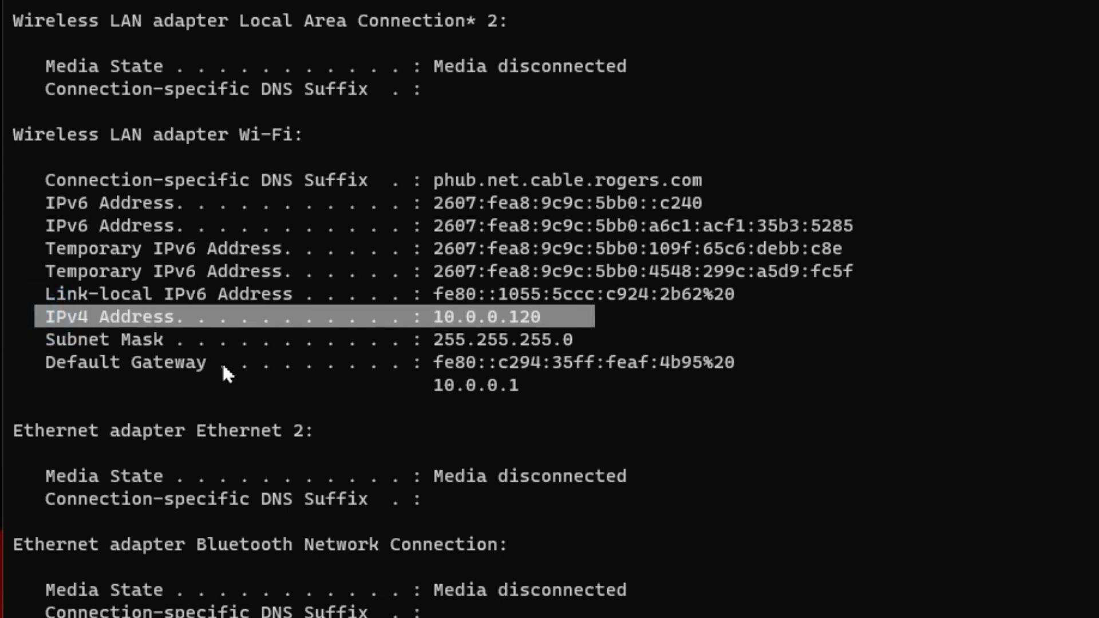
left_click_drag(51, 340, 536, 339)
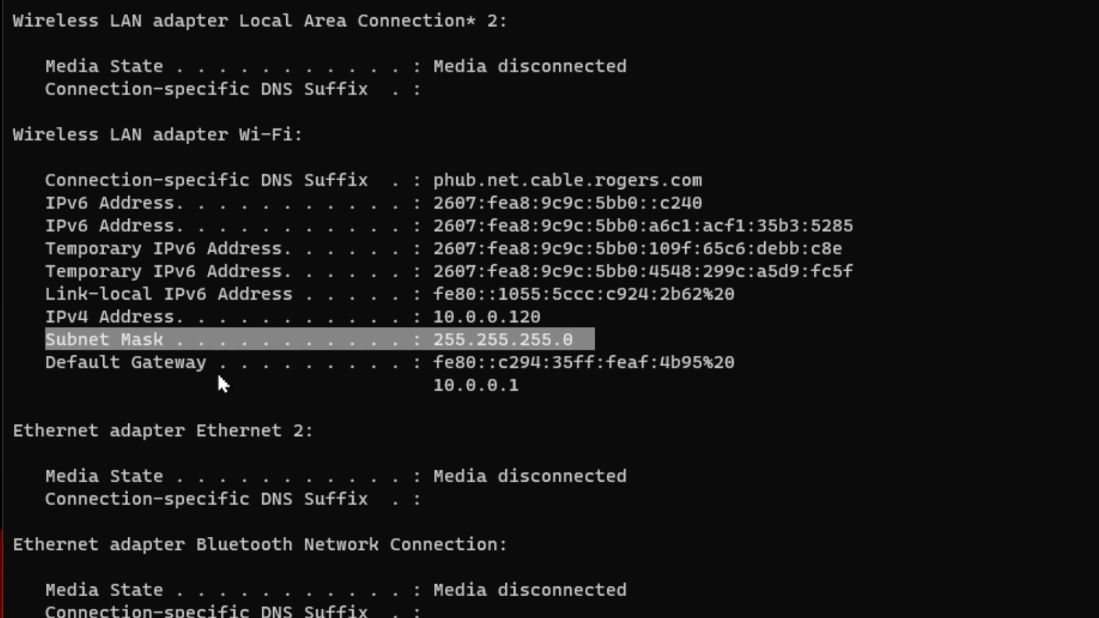
left_click_drag(45, 352, 544, 393)
left_click_drag(395, 316, 552, 317)
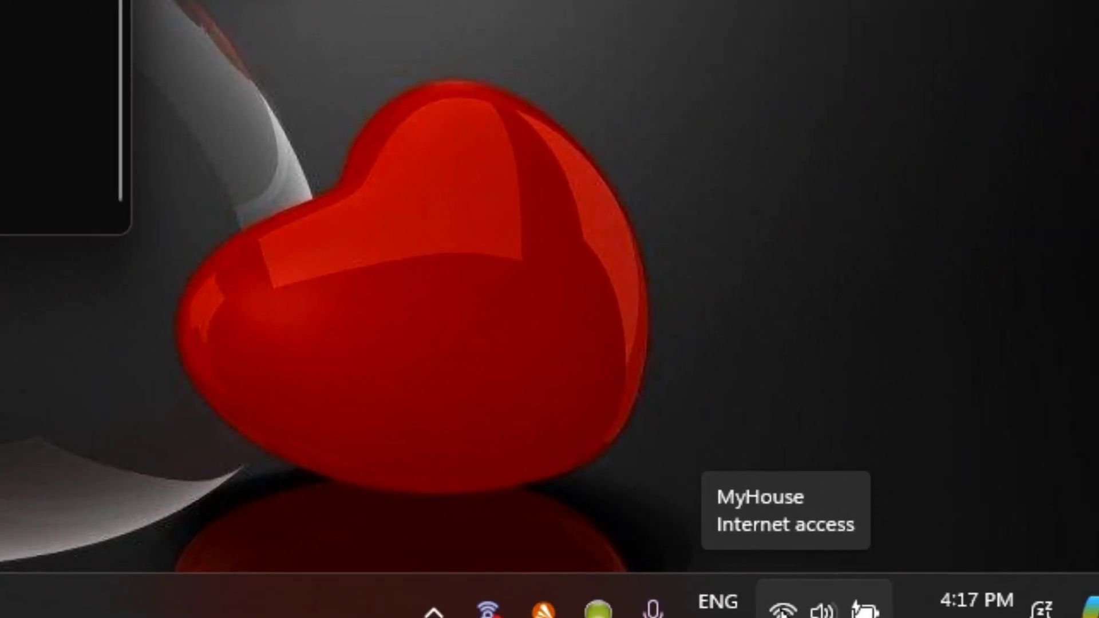
Go from the Wi-Fi tray icon to Network & internet settings and its Wi-Fi page.
right_click(780, 603)
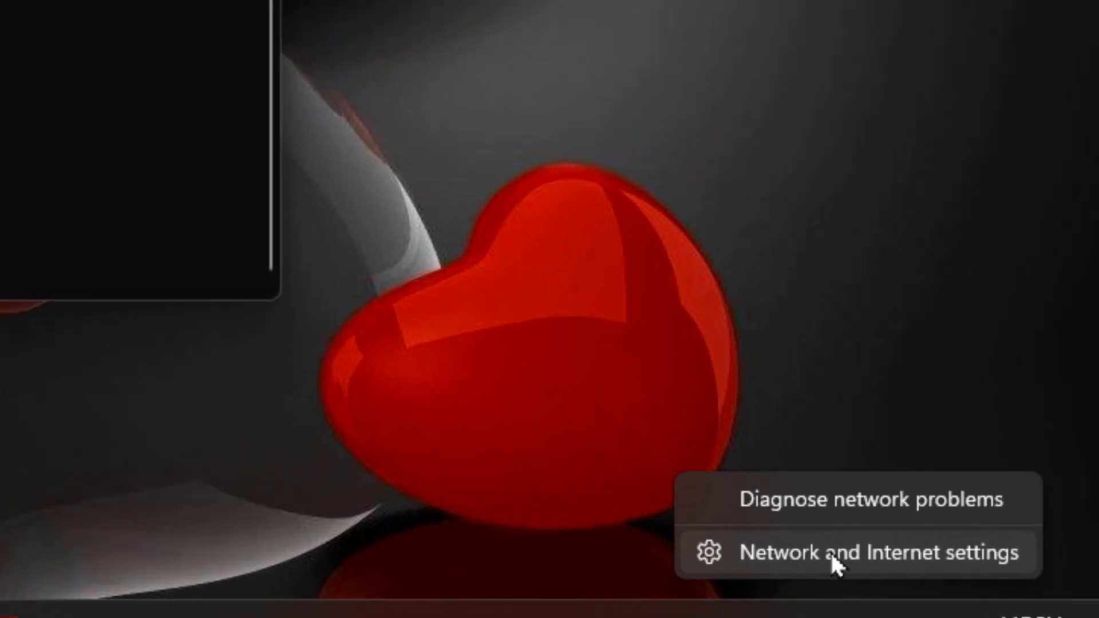
left_click(675, 496)
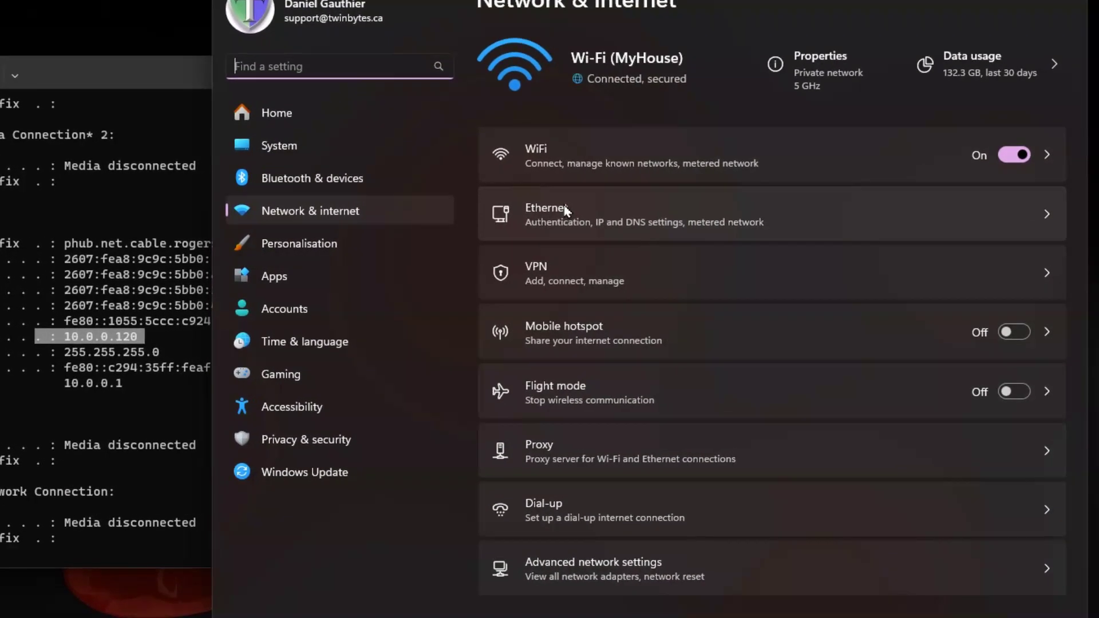
left_click(555, 156)
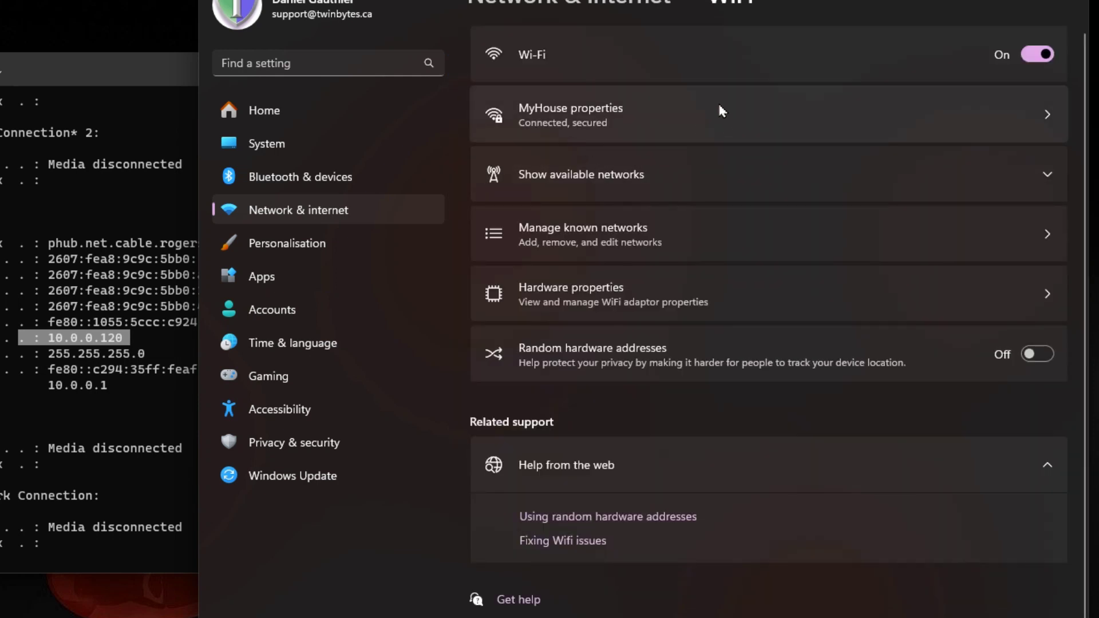
Open the MyHouse network's properties and edit its IP assignment.
left_click(713, 121)
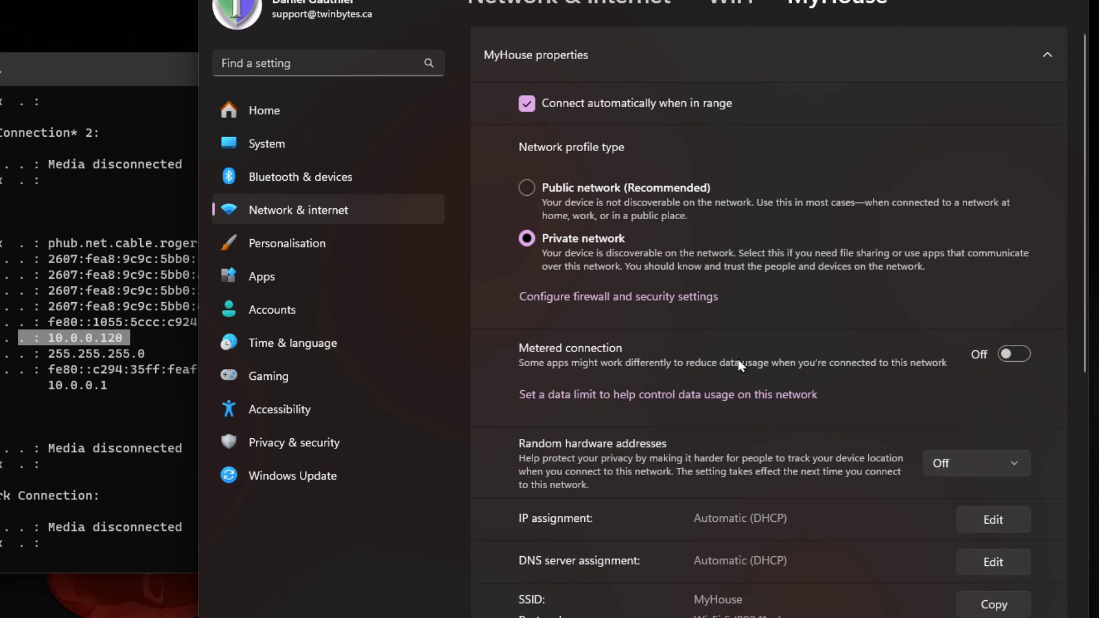
scroll(739, 365, "down", 5)
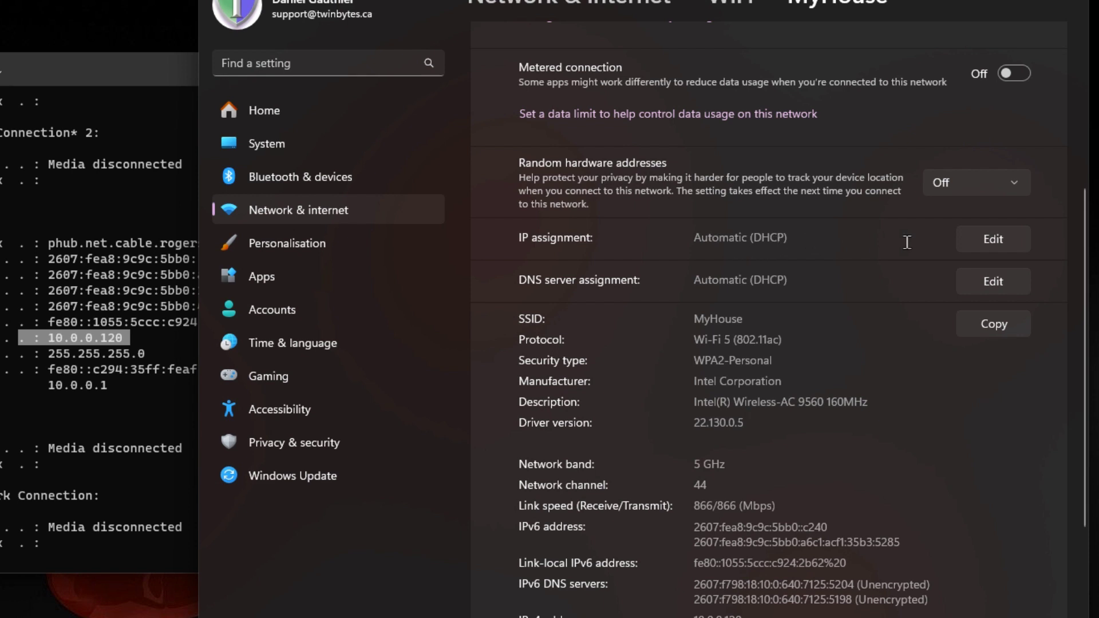
left_click(977, 239)
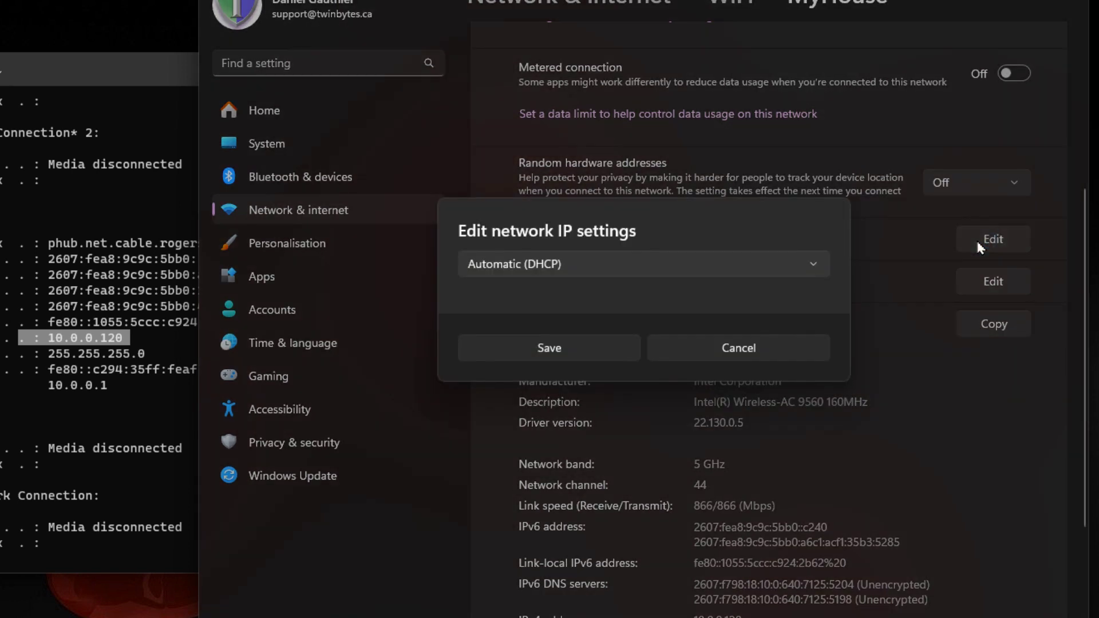
Set MyHouse IP assignment to Manual and turn IPv4 on.
left_click(629, 274)
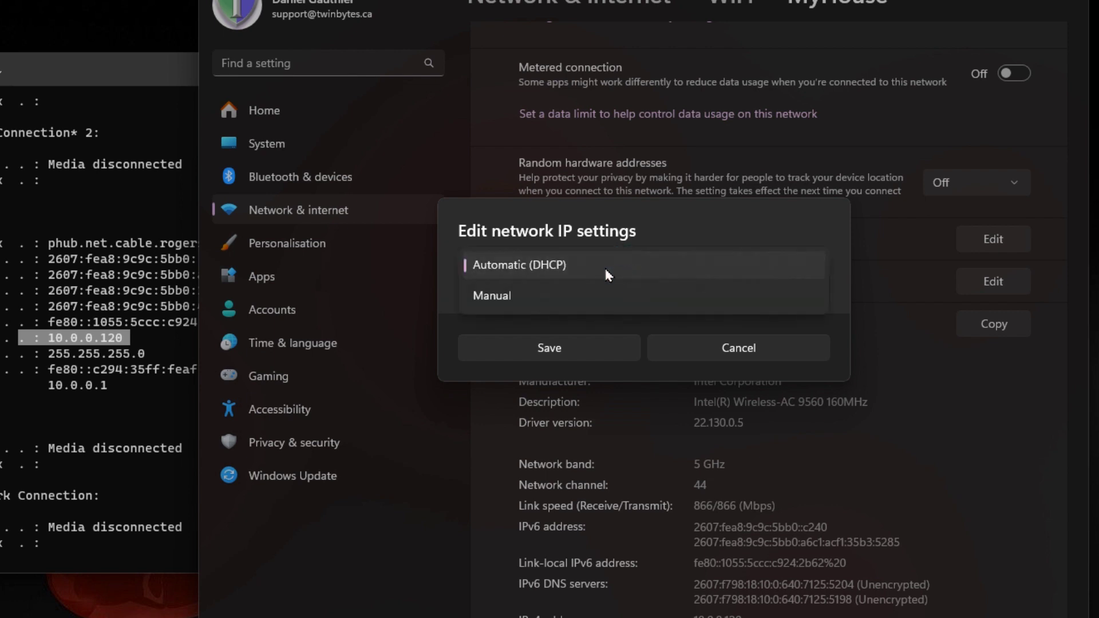
left_click(514, 290)
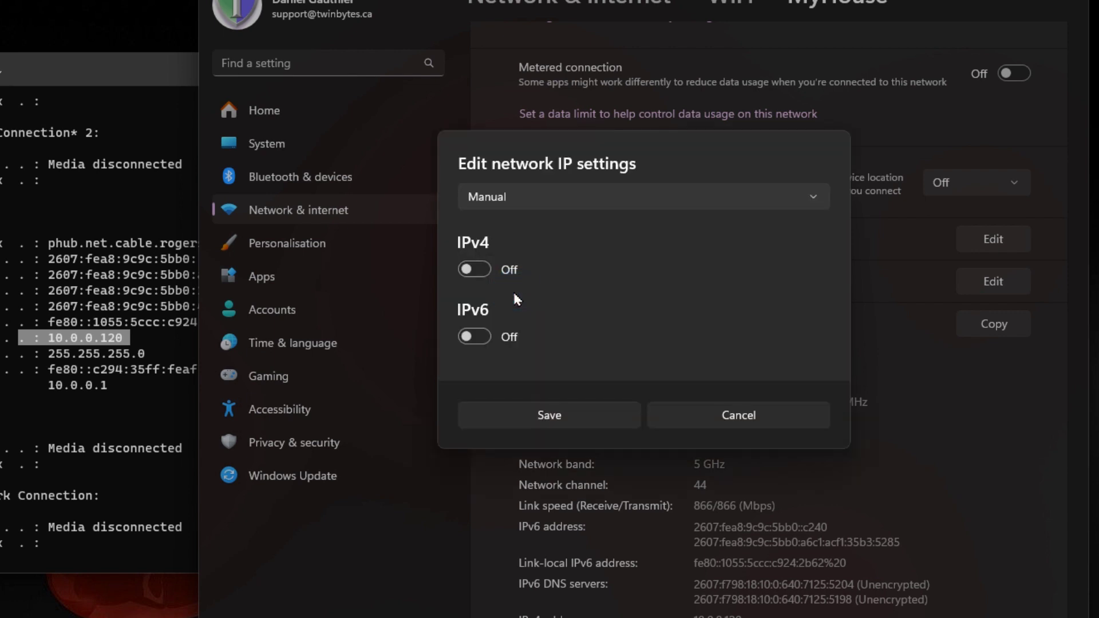
left_click(474, 271)
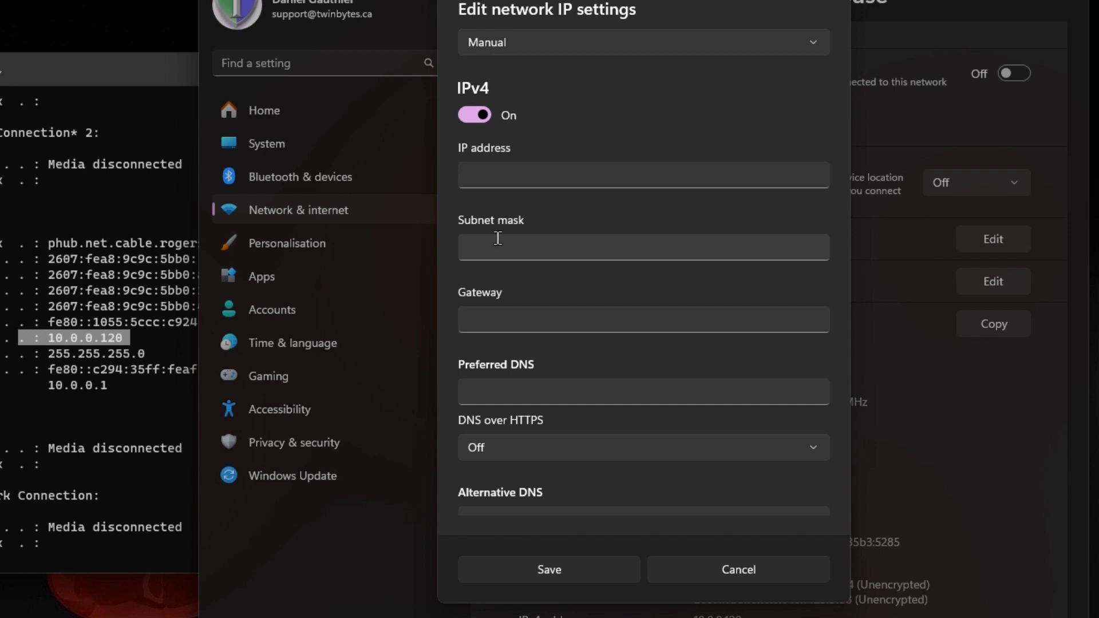
left_click(515, 174)
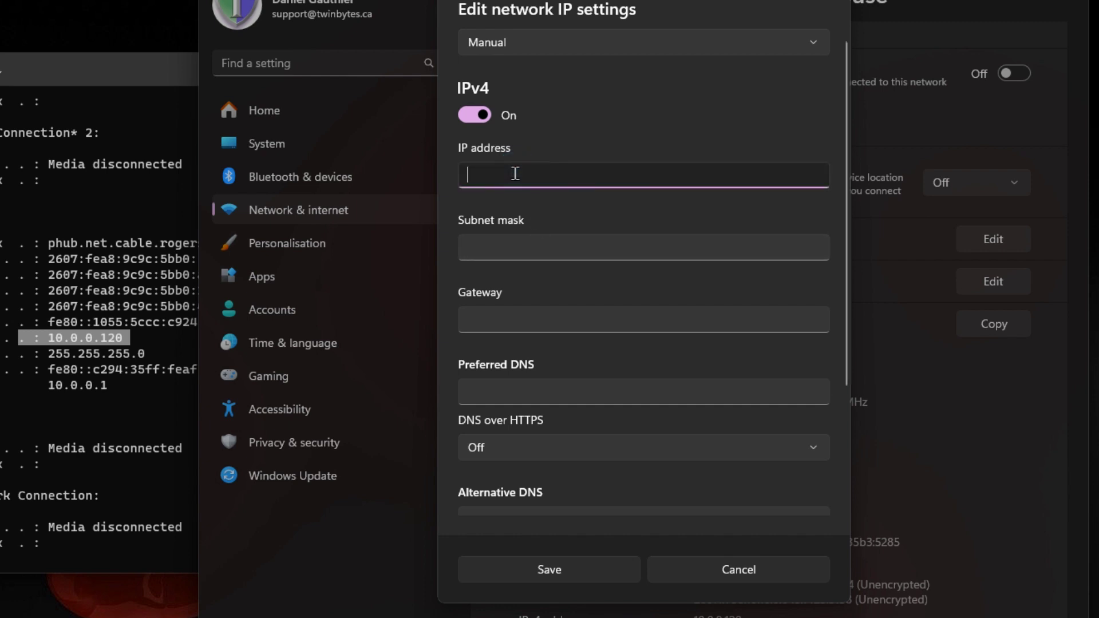
Enter IP address 10.0.0.123 and subnet mask 255.255.255.0.
type("10.0.")
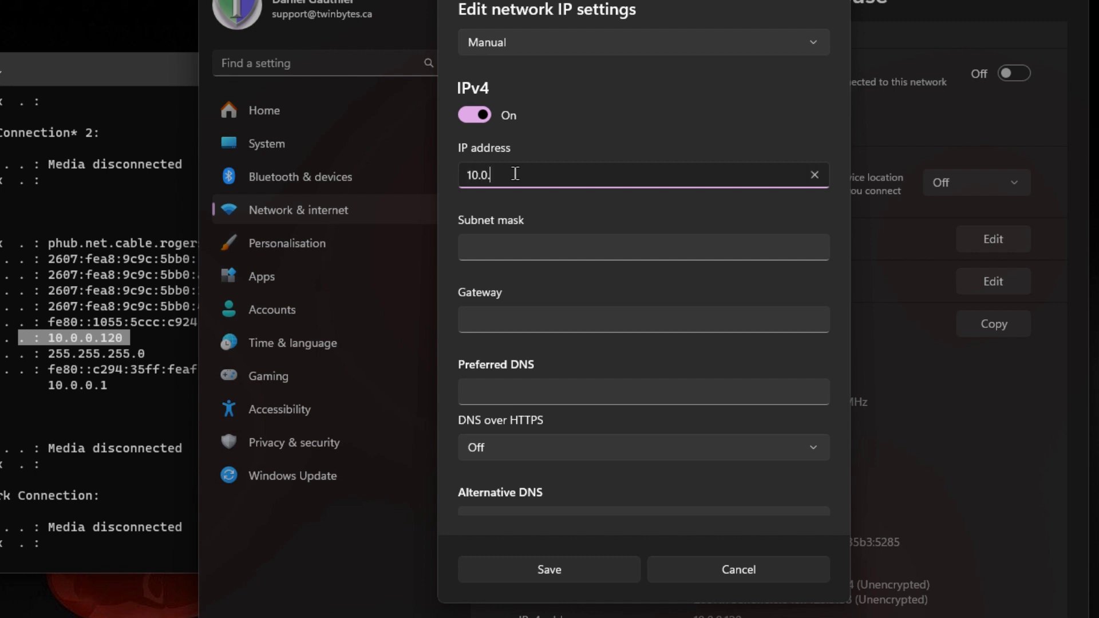
type("0.123")
key("Tab")
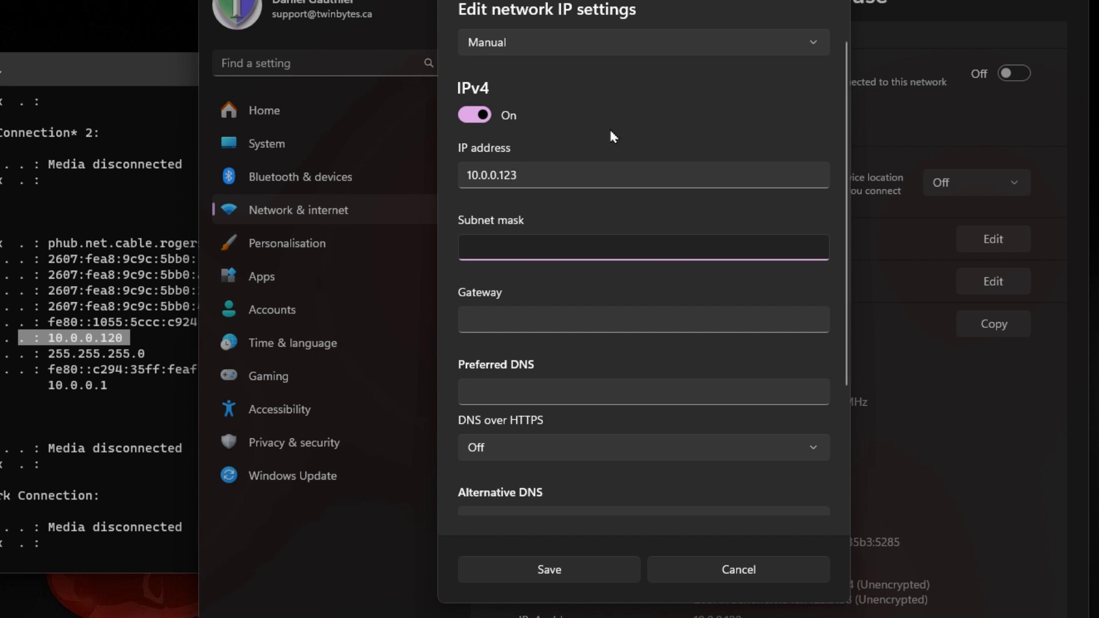
type("10")
key("BackSpace")
key("BackSpace")
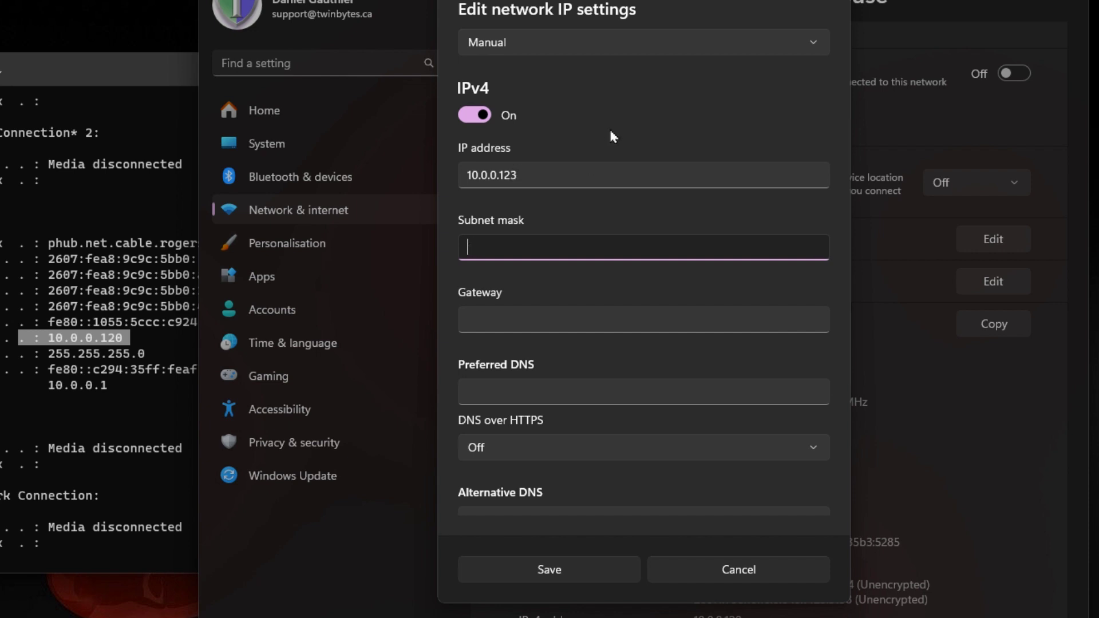
type("255.255.255.0")
Enter gateway 10.0.0.1, preferred DNS 10.0.0.1 and alternative DNS 8.8.8.8.
key("Tab")
type("1")
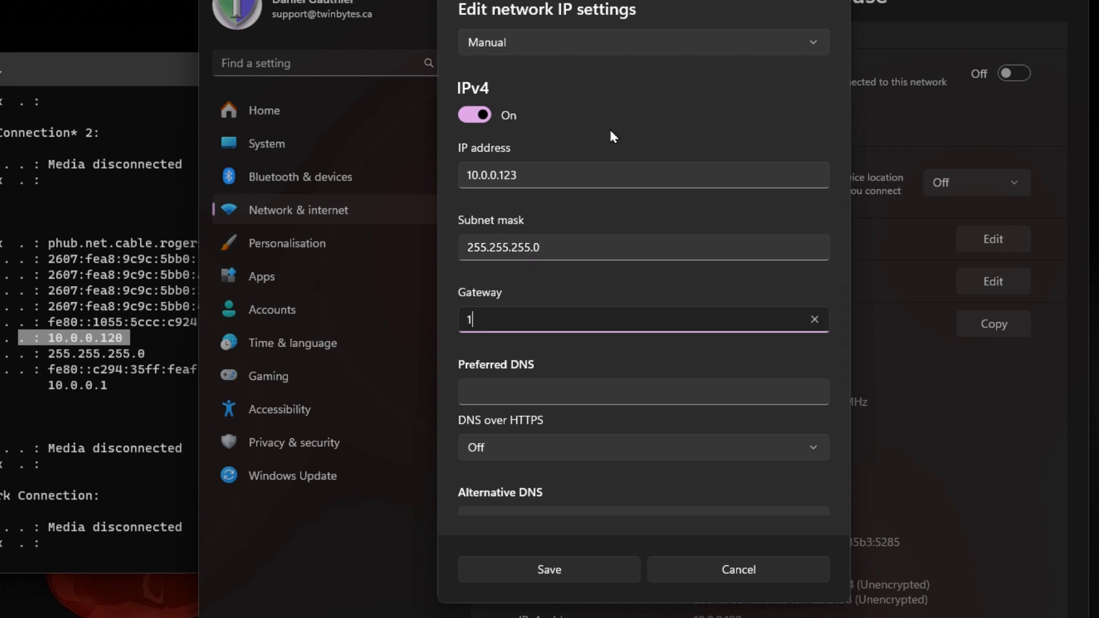
type("0.0.0.1")
key("Tab")
type("10.")
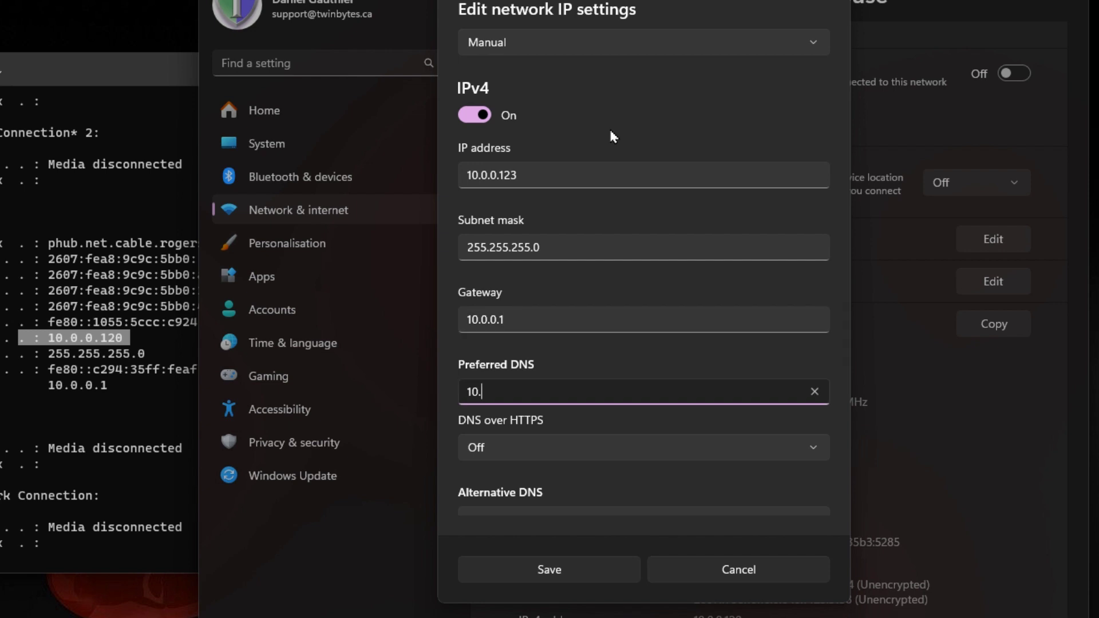
type("0.0.1")
key("Tab")
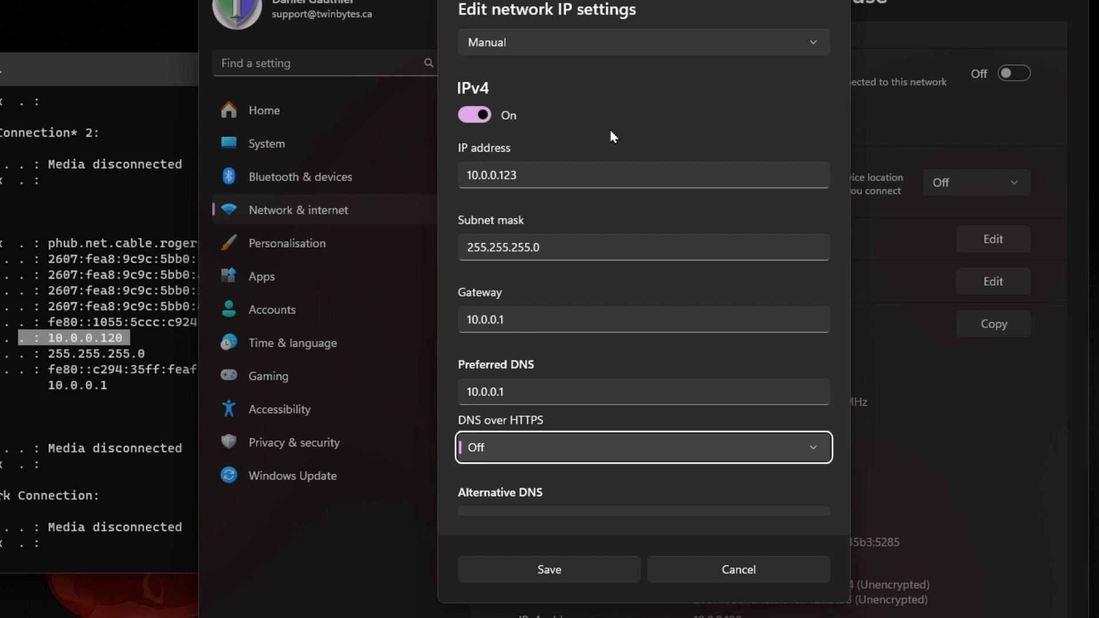
key("Tab")
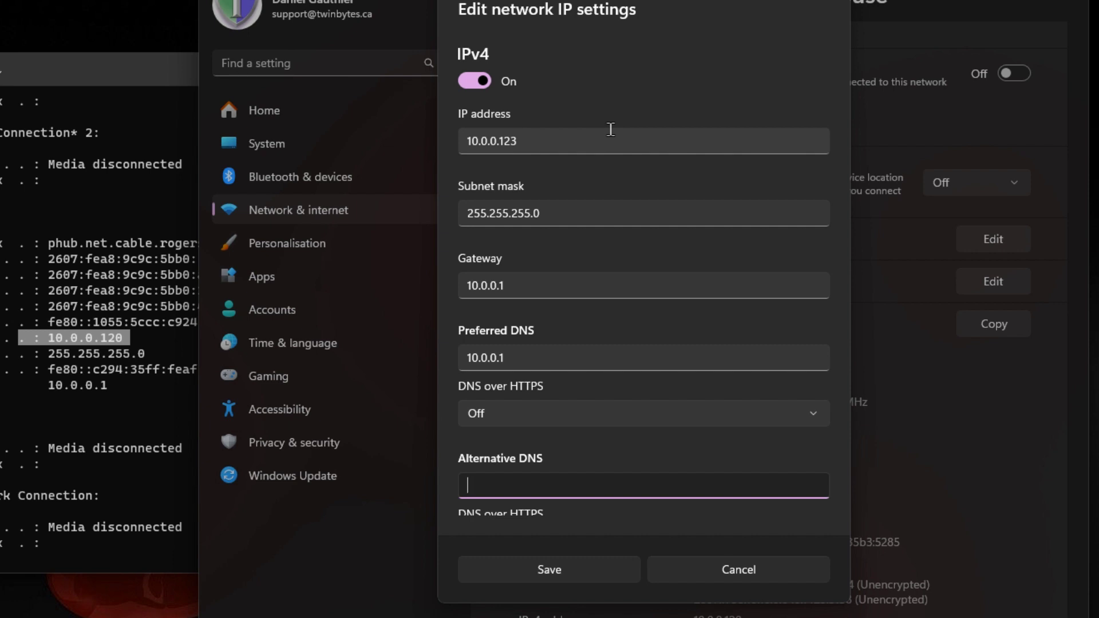
type("8.8.8.8")
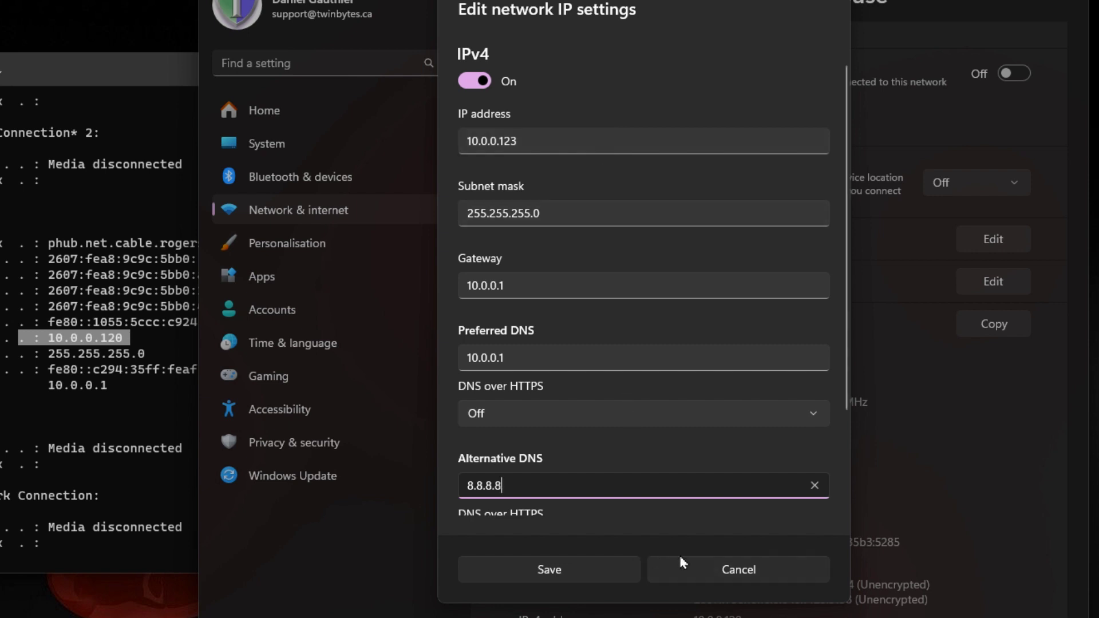
Cancel the Wi-Fi IP edit and go to the Ethernet page for Ethernet 2.
left_click(706, 559)
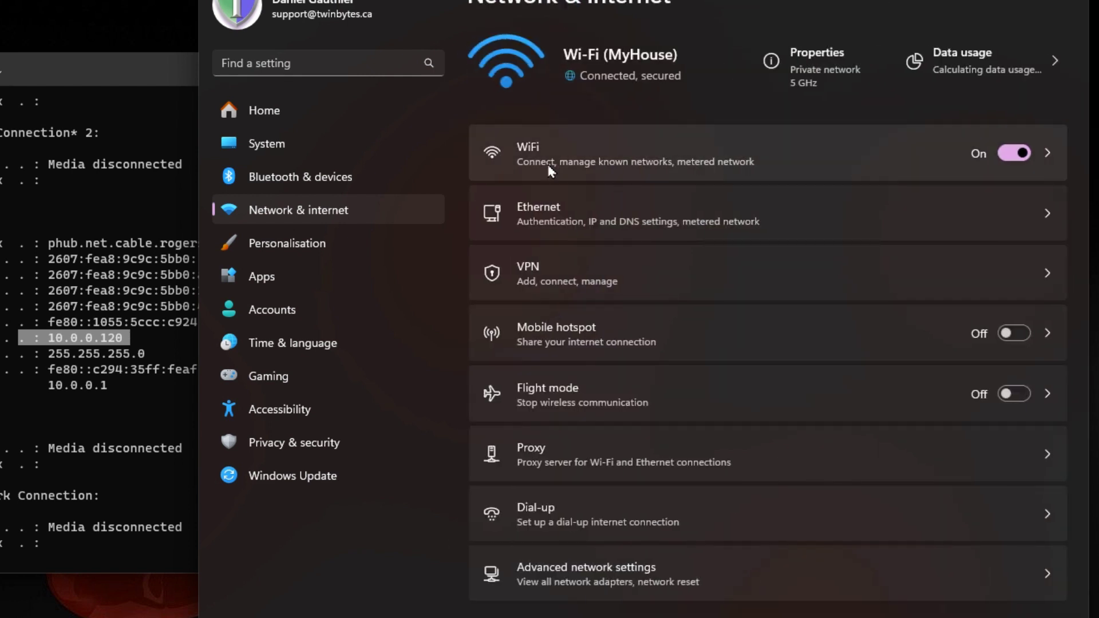
left_click(554, 222)
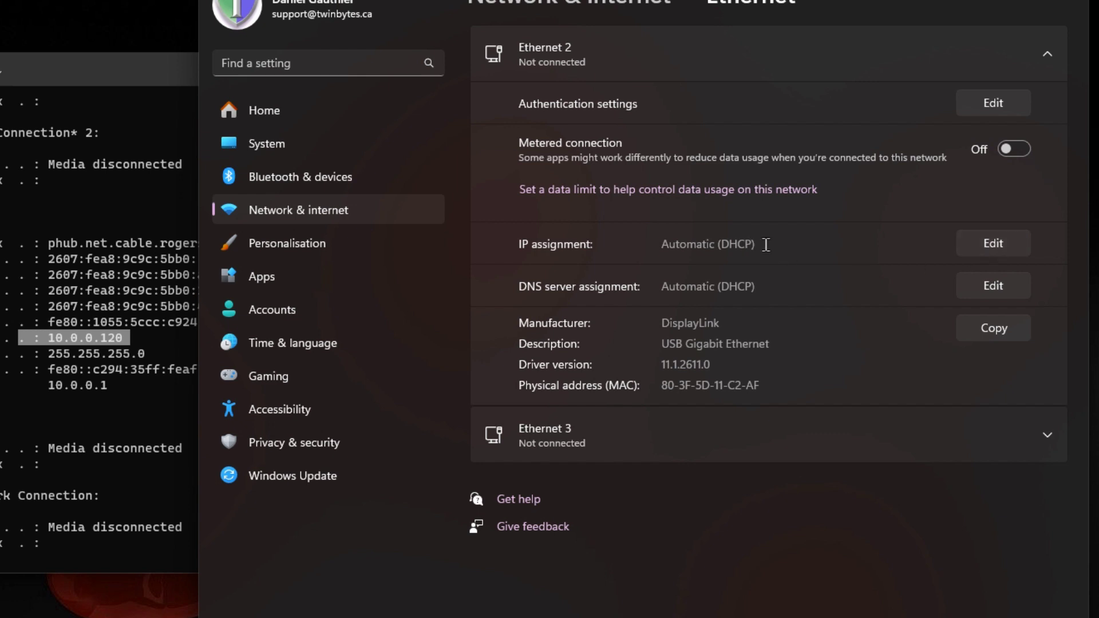
Set Ethernet 2's IP assignment to Manual with IPv4 on.
left_click(1005, 242)
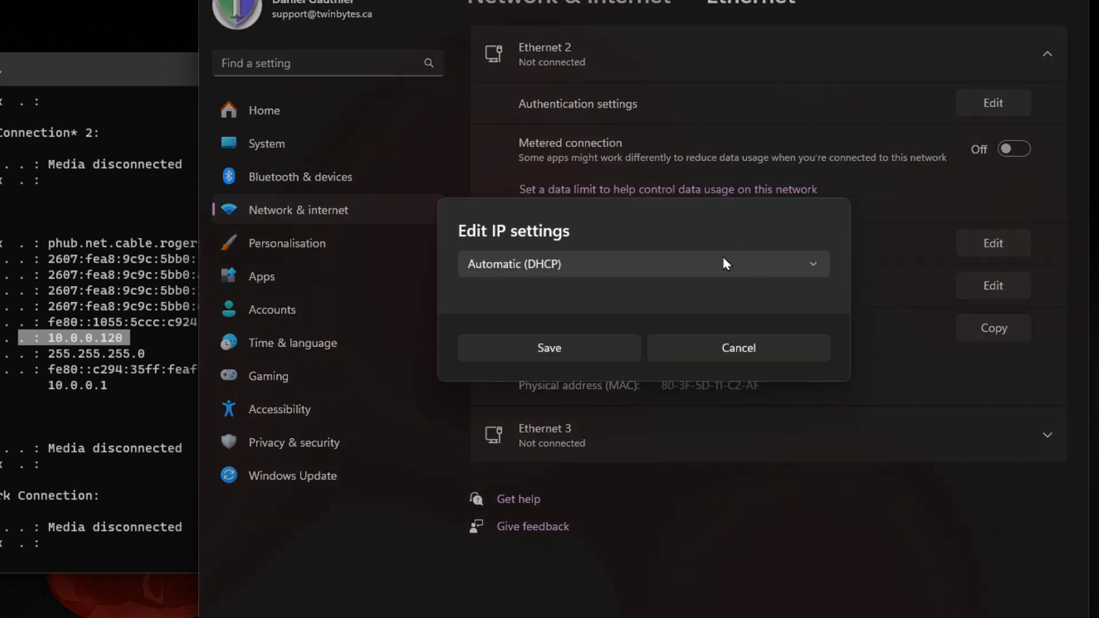
left_click(726, 263)
left_click(604, 295)
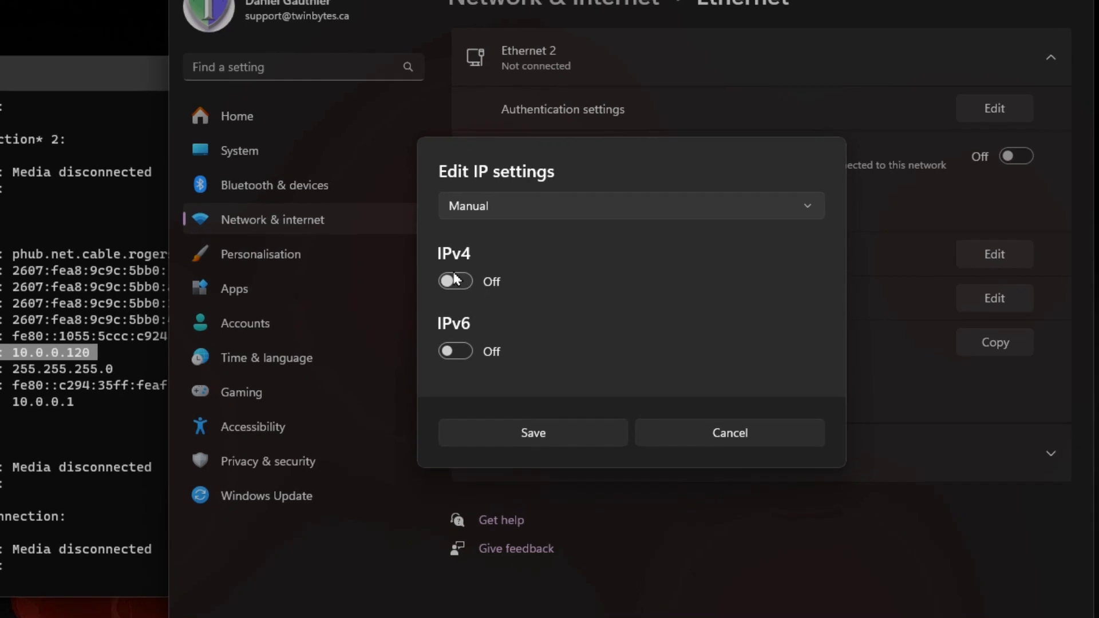
left_click(455, 280)
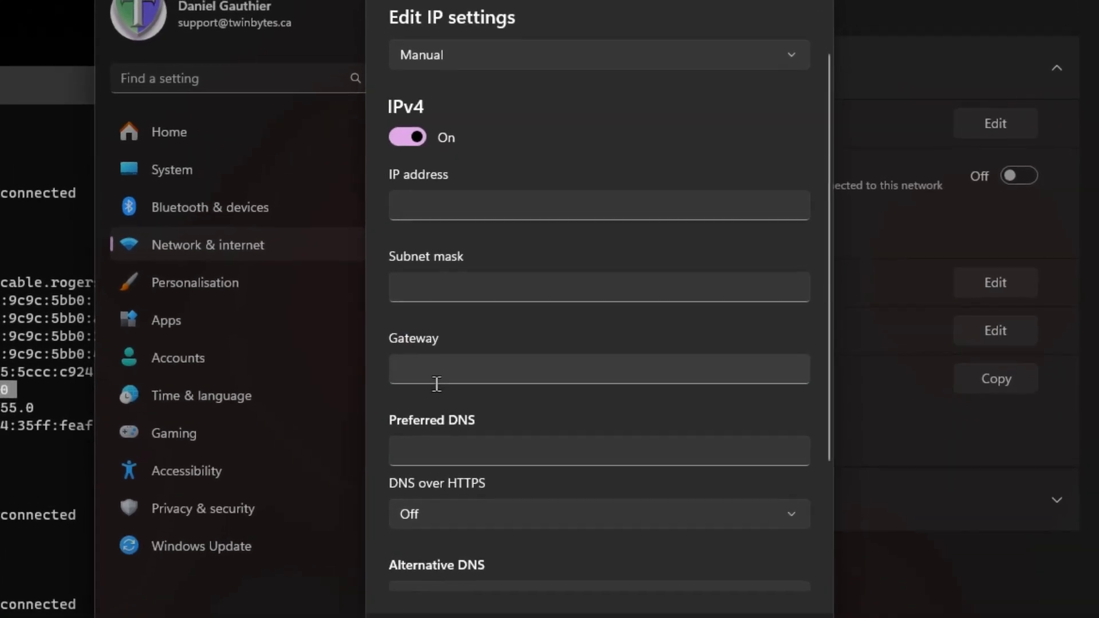
scroll(424, 401, "down", 3)
scroll(409, 415, "up", 3)
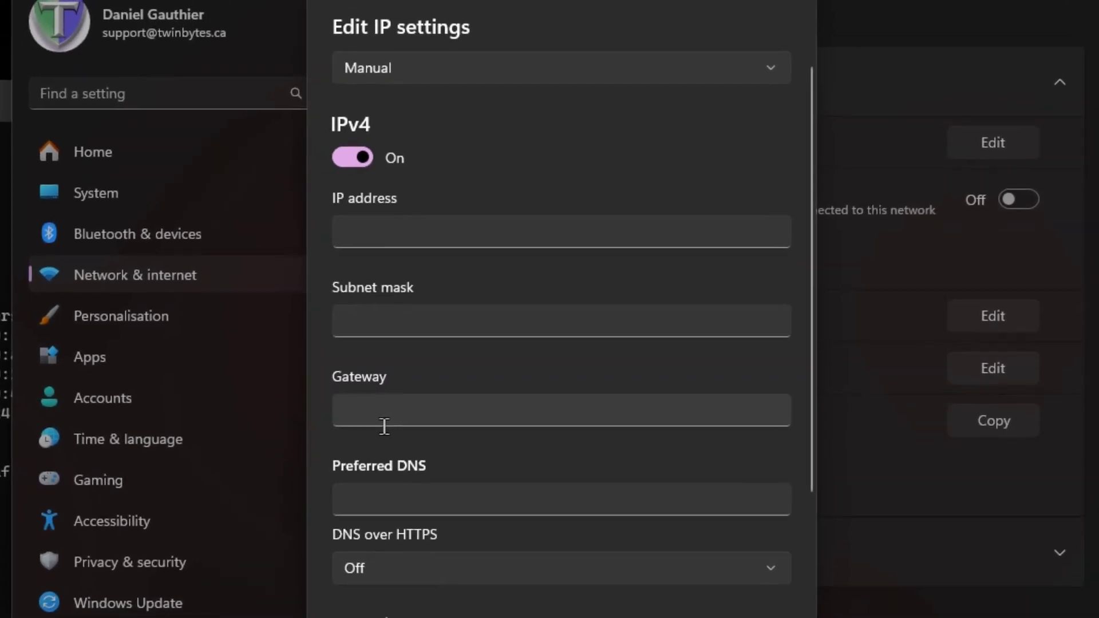